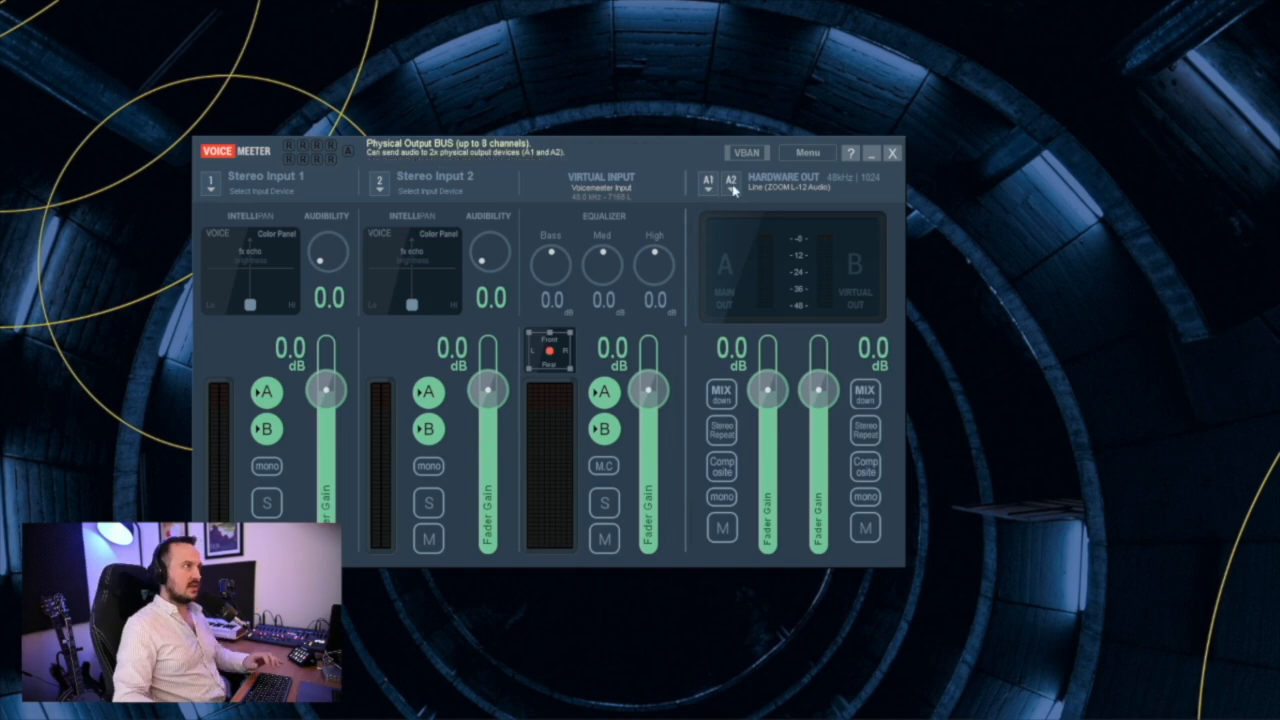
Switch from Voicemeeter to Windows Settings and open the volume mixer in the system's sound settings
click(710, 178)
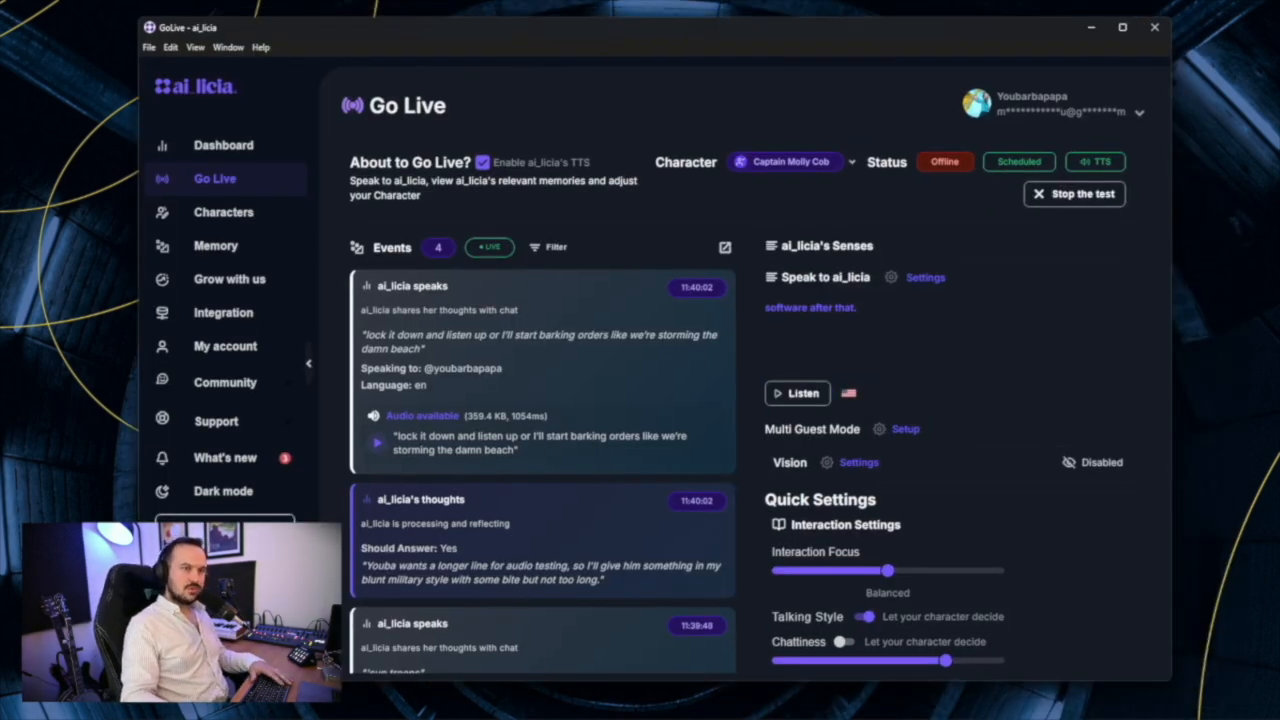
key(super+i)
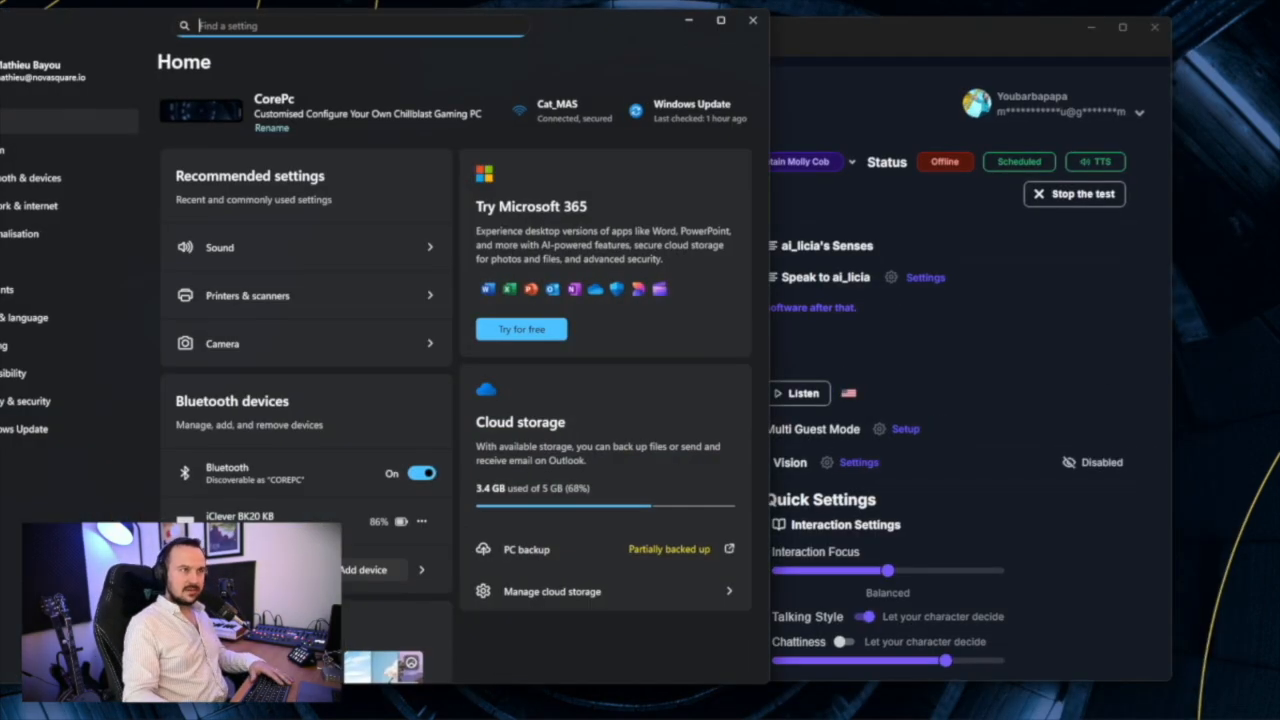
drag(597, 20, 851, 14)
click(594, 240)
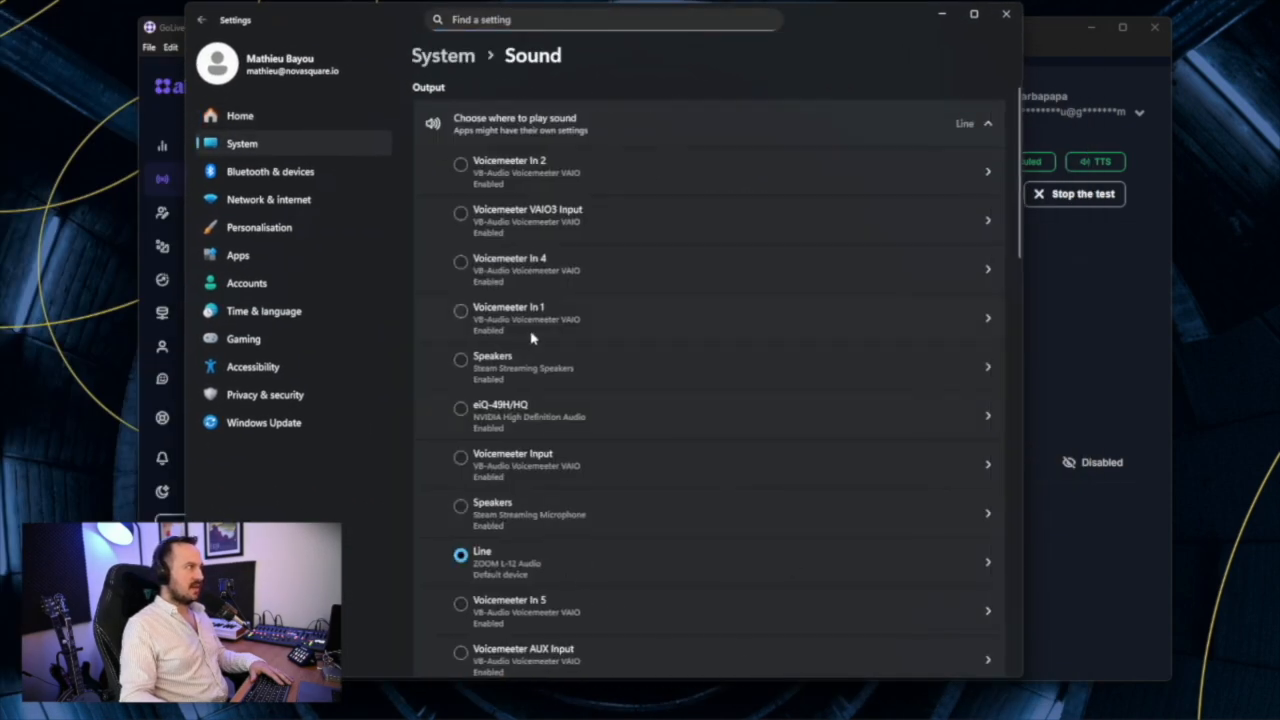
scroll(560, 570, down, 10)
scroll(564, 560, down, 5)
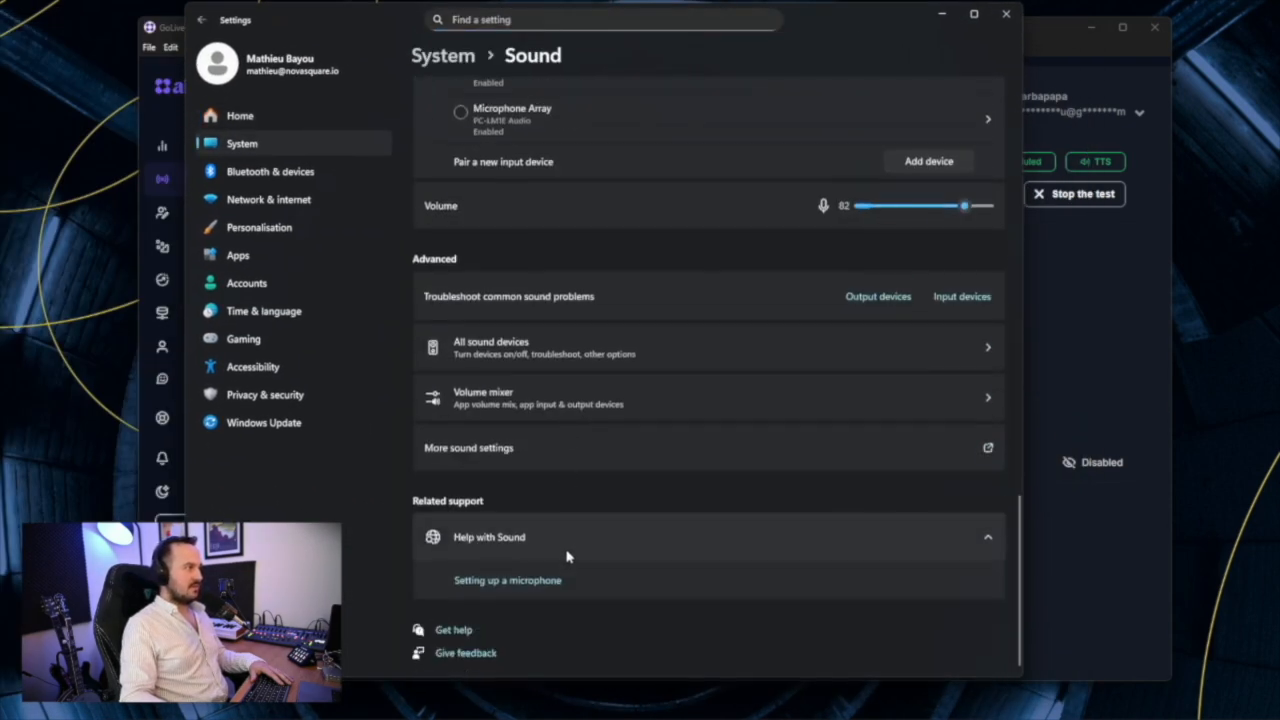
click(533, 403)
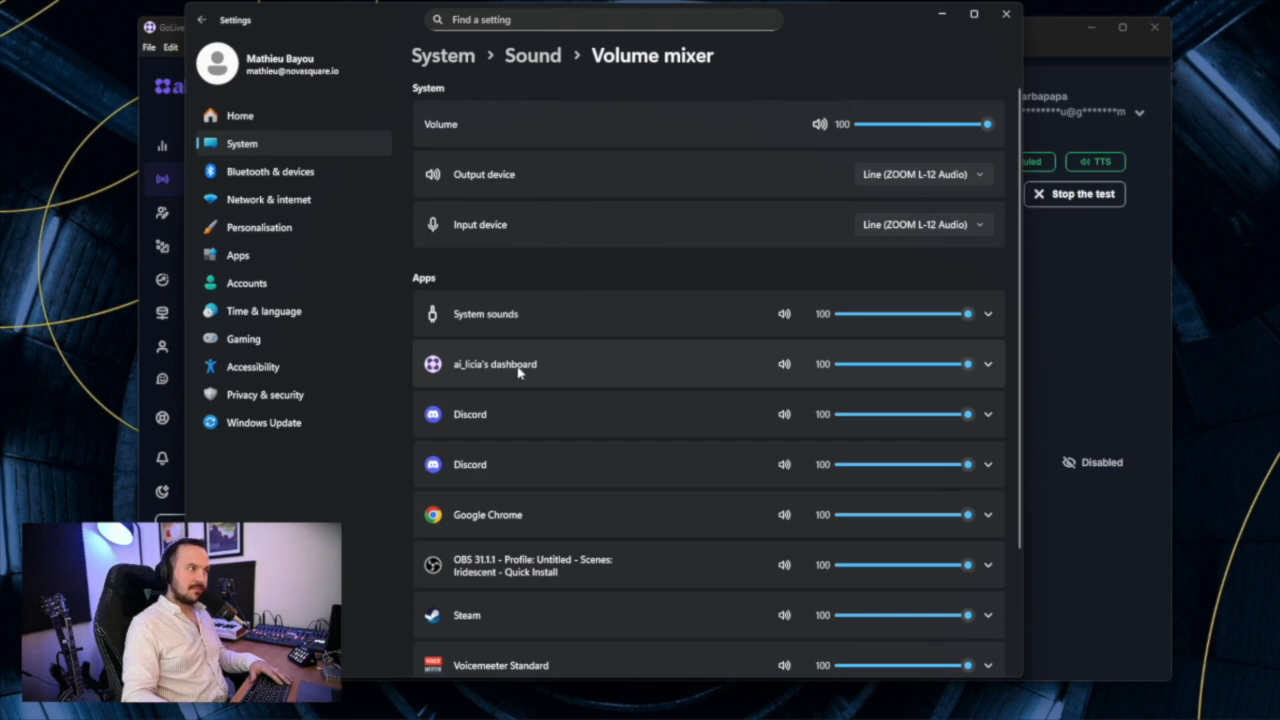
Route the output of ai_licia's dashboard to Voicemeeter Input (VB-Audio Voicemeeter VAIO) in the volume mixer
click(989, 366)
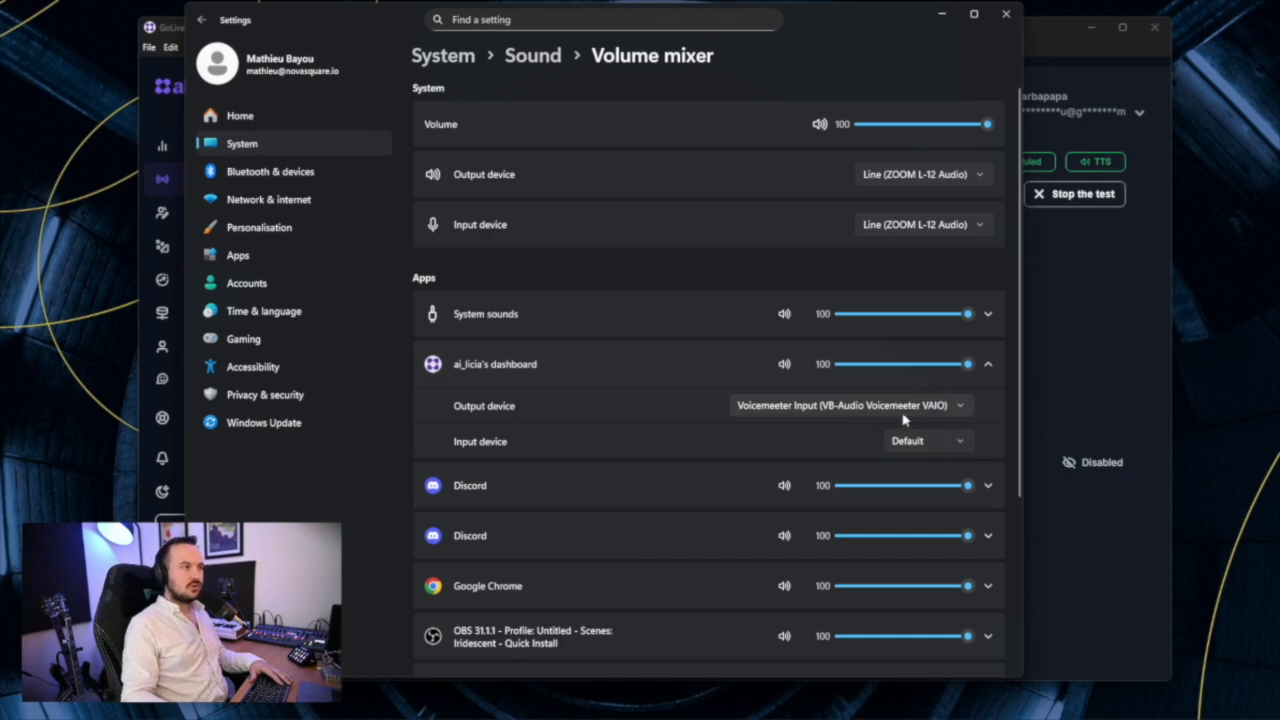
click(733, 403)
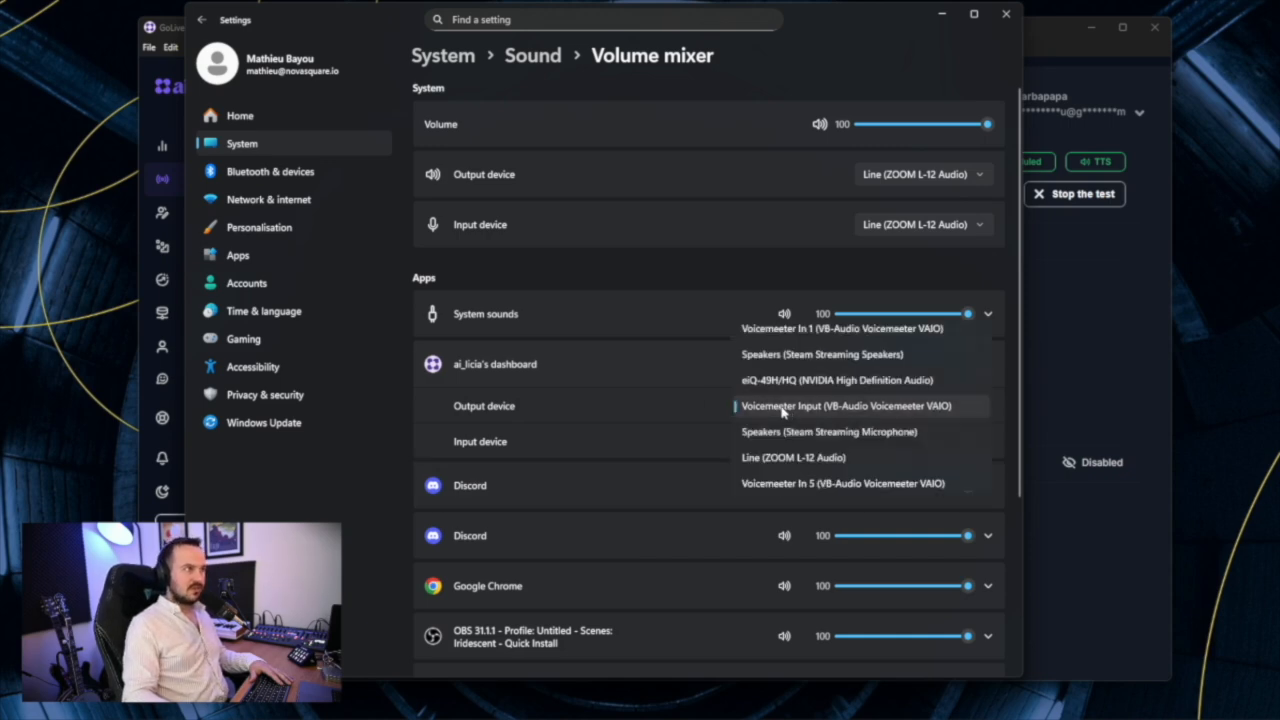
click(811, 230)
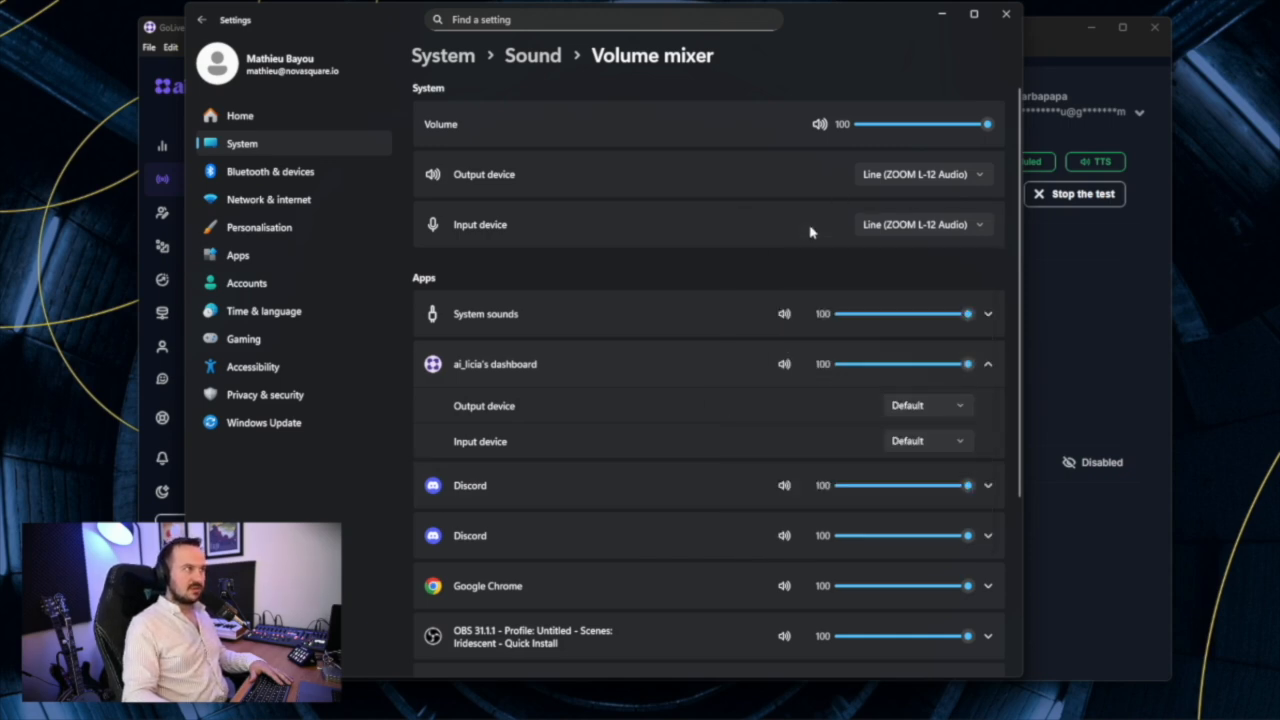
click(950, 407)
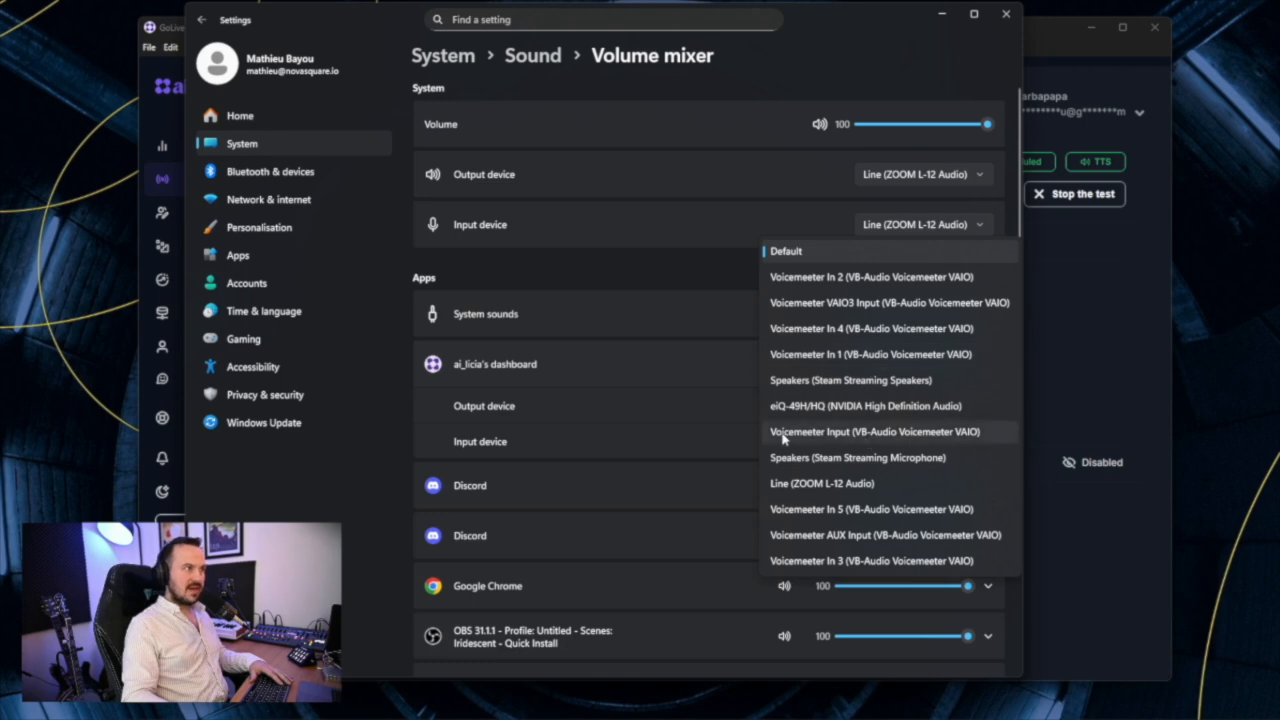
click(845, 433)
Move the Settings and ai_licia windows apart and bring the Voicemeeter window to the front
drag(863, 20, 305, 40)
click(563, 36)
drag(563, 36, 958, 36)
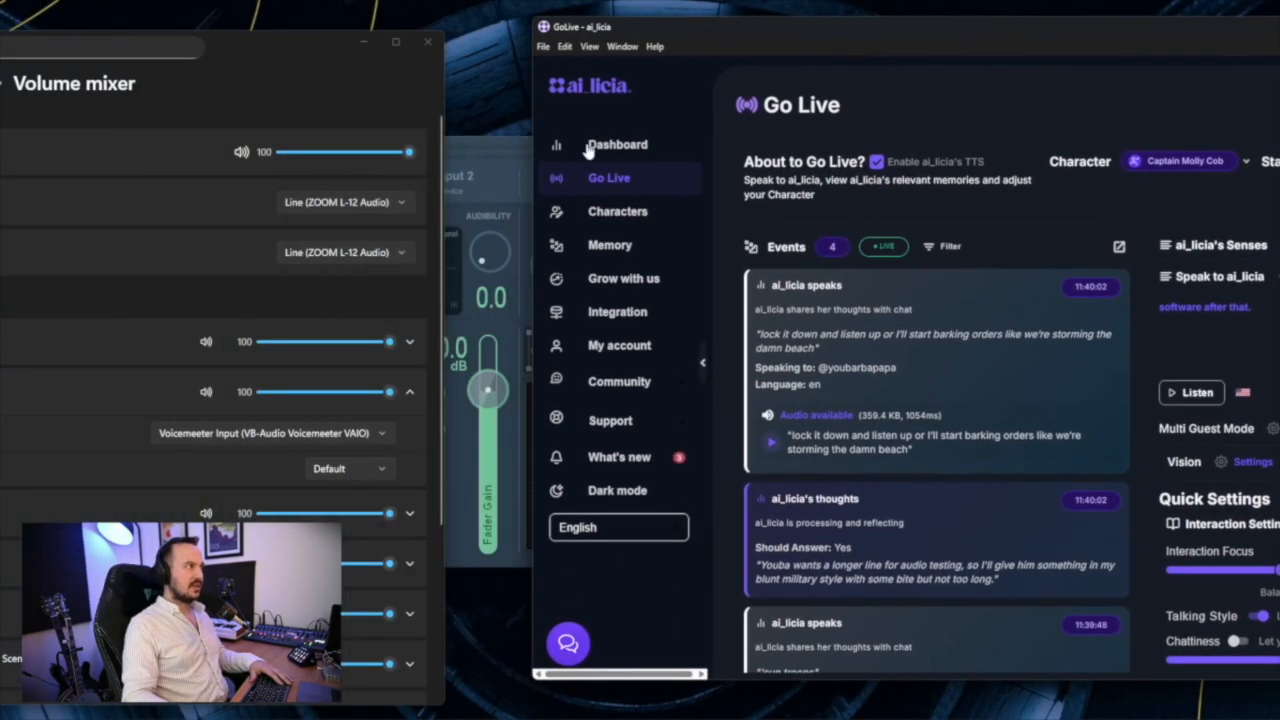
click(488, 148)
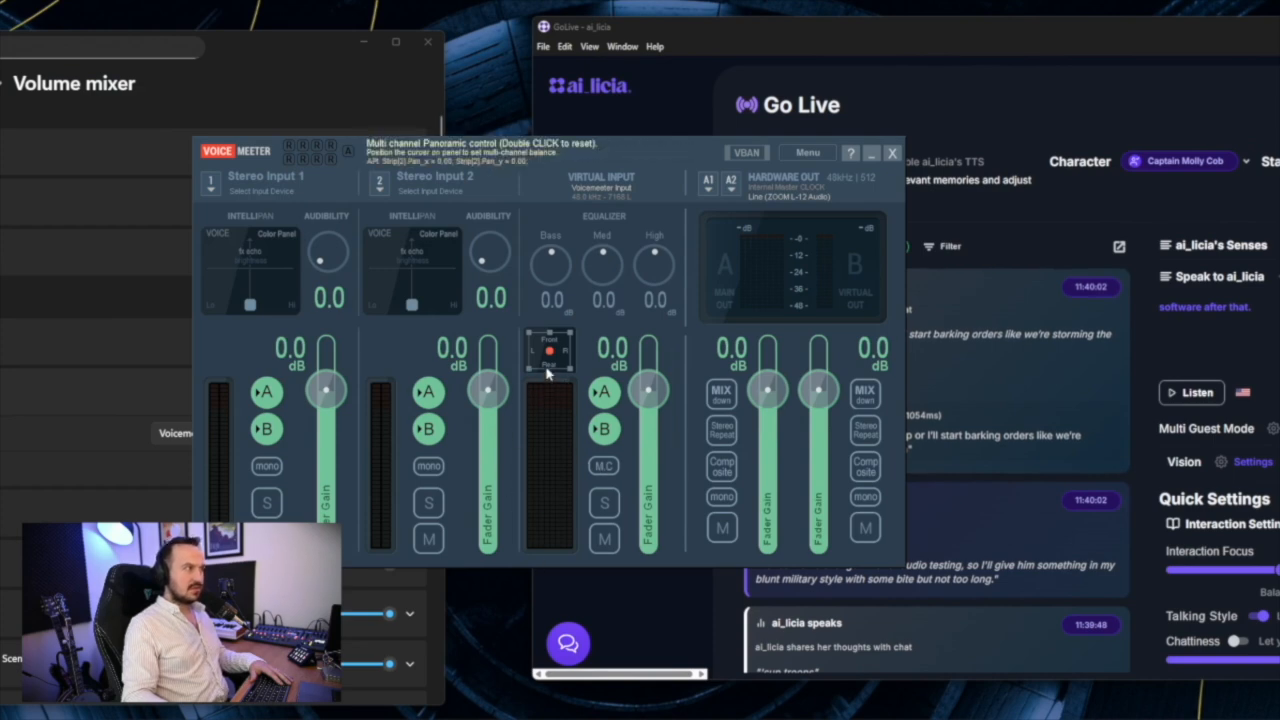
Place the ai_licia window beside Voicemeeter's virtual input meter and play the latest spoken event to check the signal
click(936, 355)
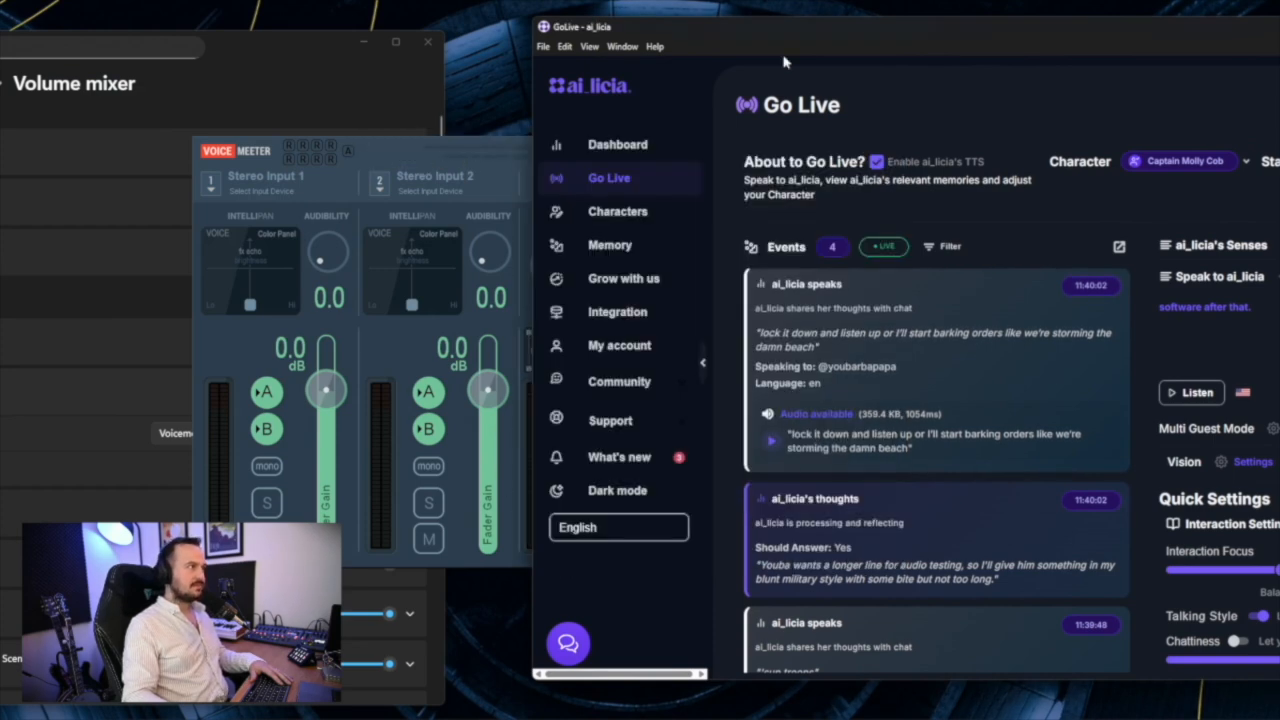
drag(740, 26, 812, 26)
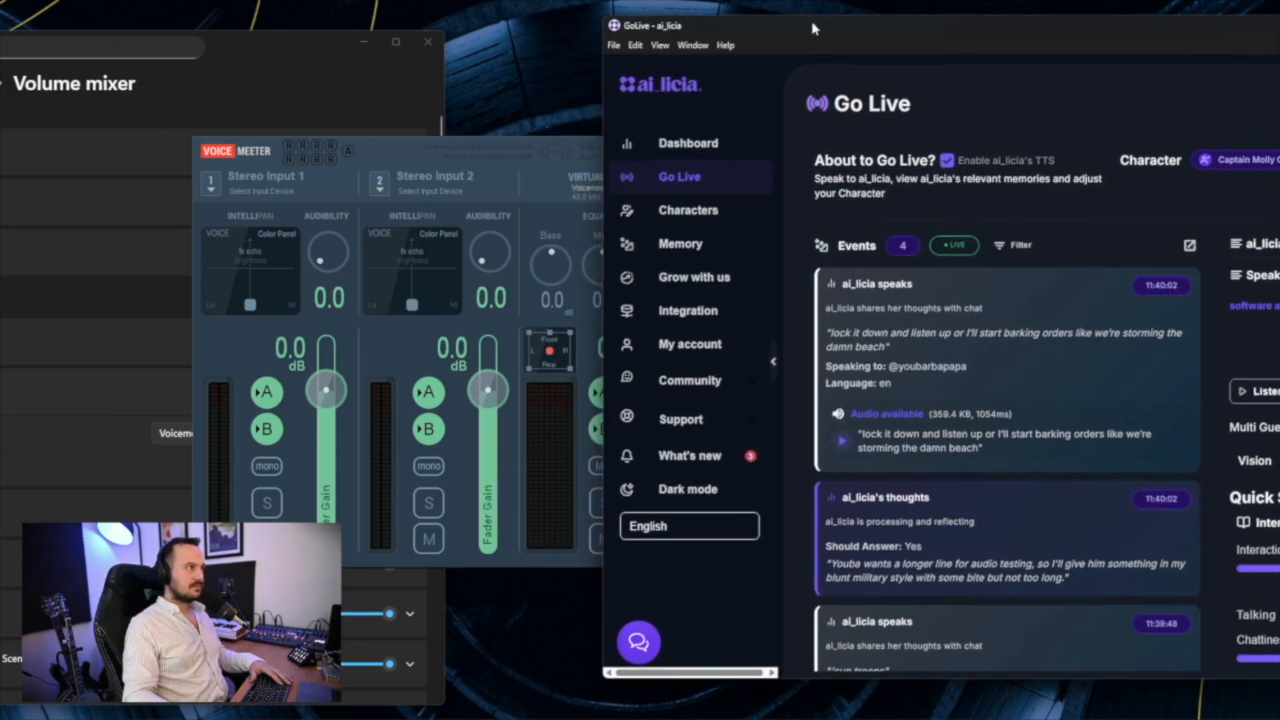
click(844, 441)
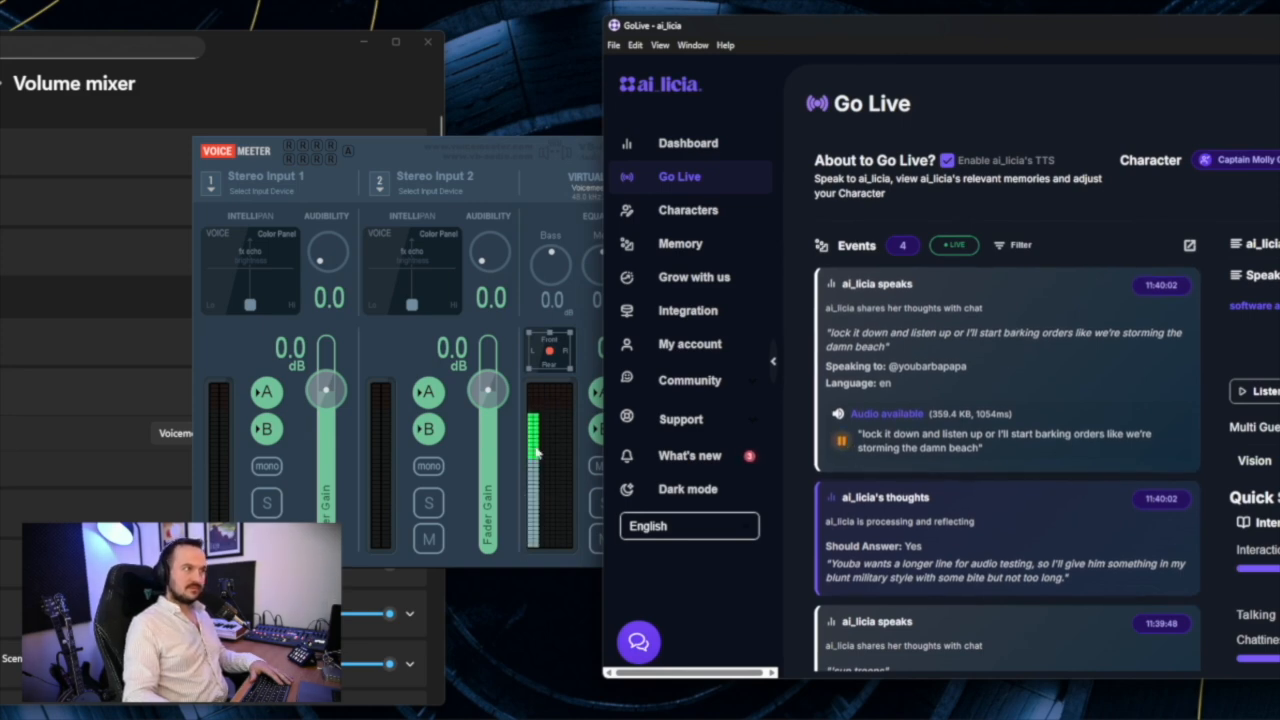
click(537, 487)
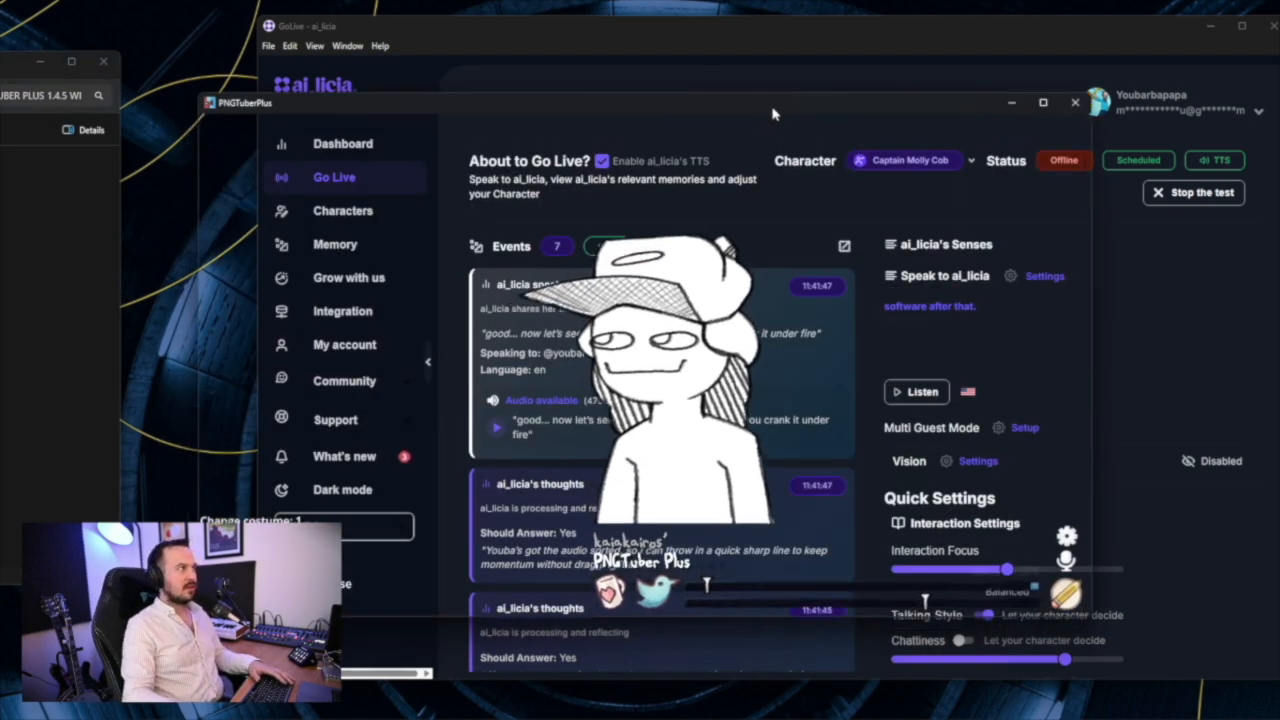
Reposition the PNGTuberPlus window and choose Voicemeeter Out B1 as its microphone input
drag(771, 114, 544, 33)
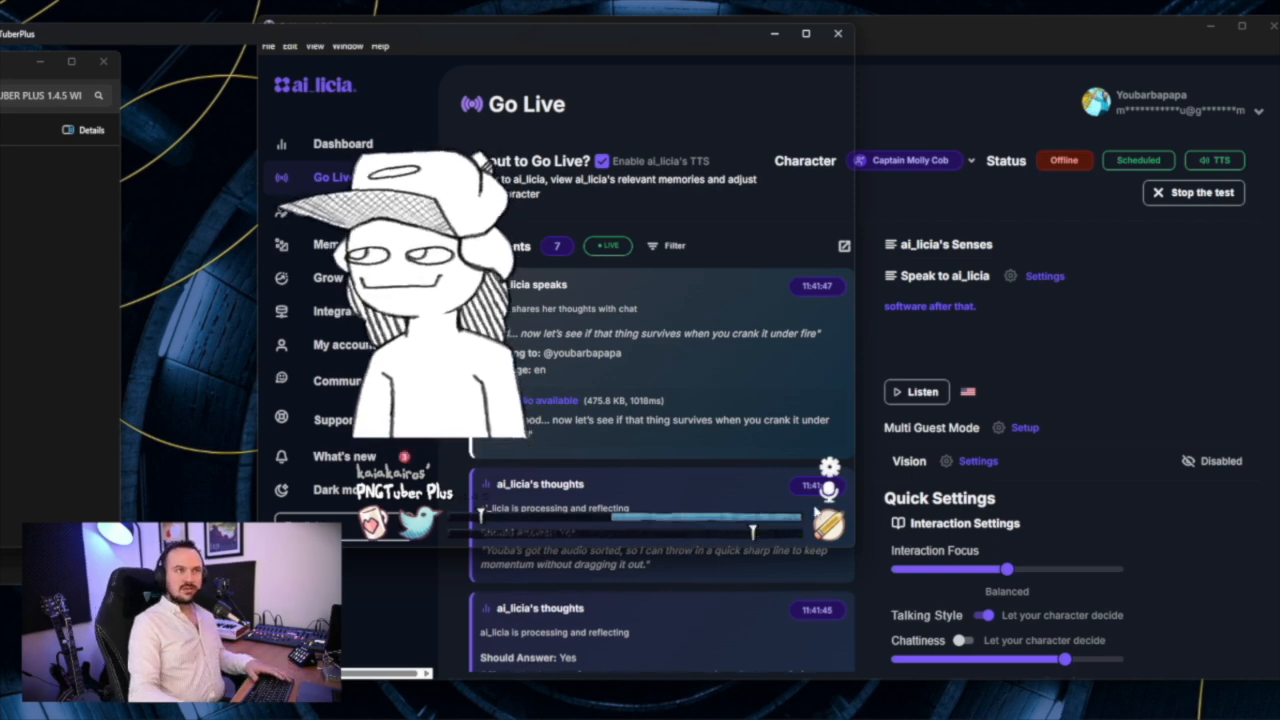
click(828, 488)
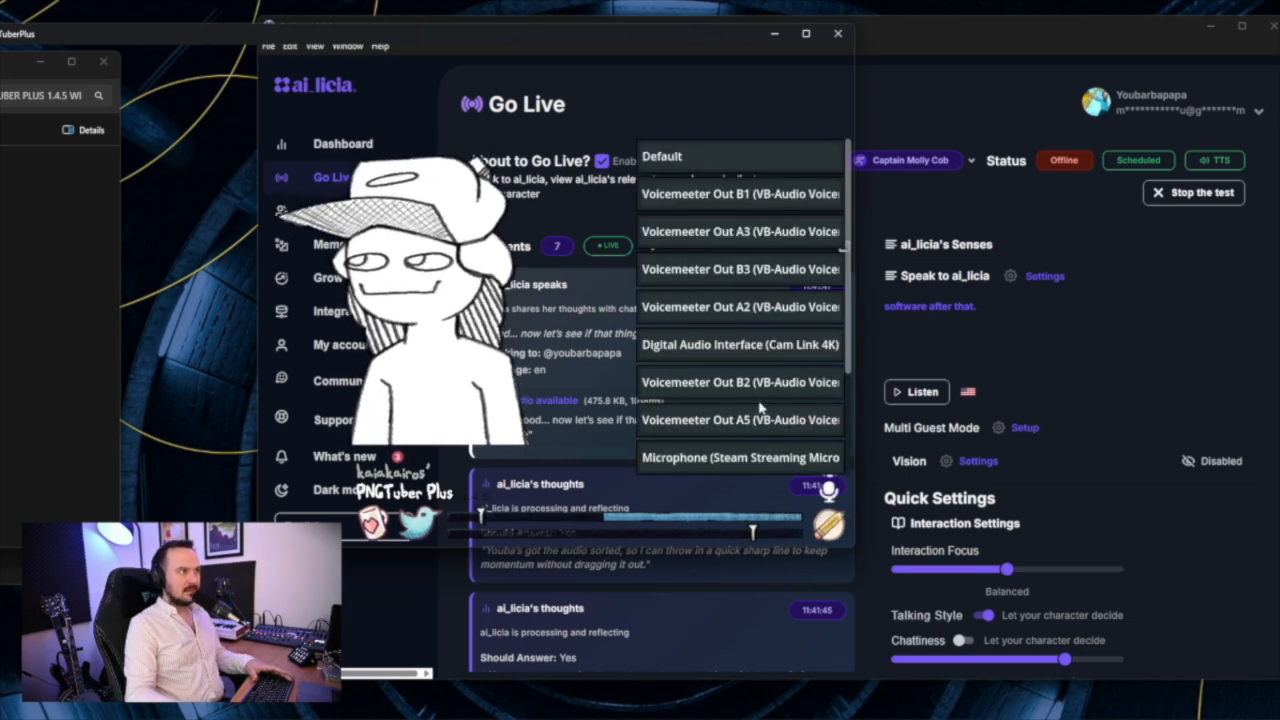
scroll(760, 405, down, 2)
scroll(760, 400, up, 2)
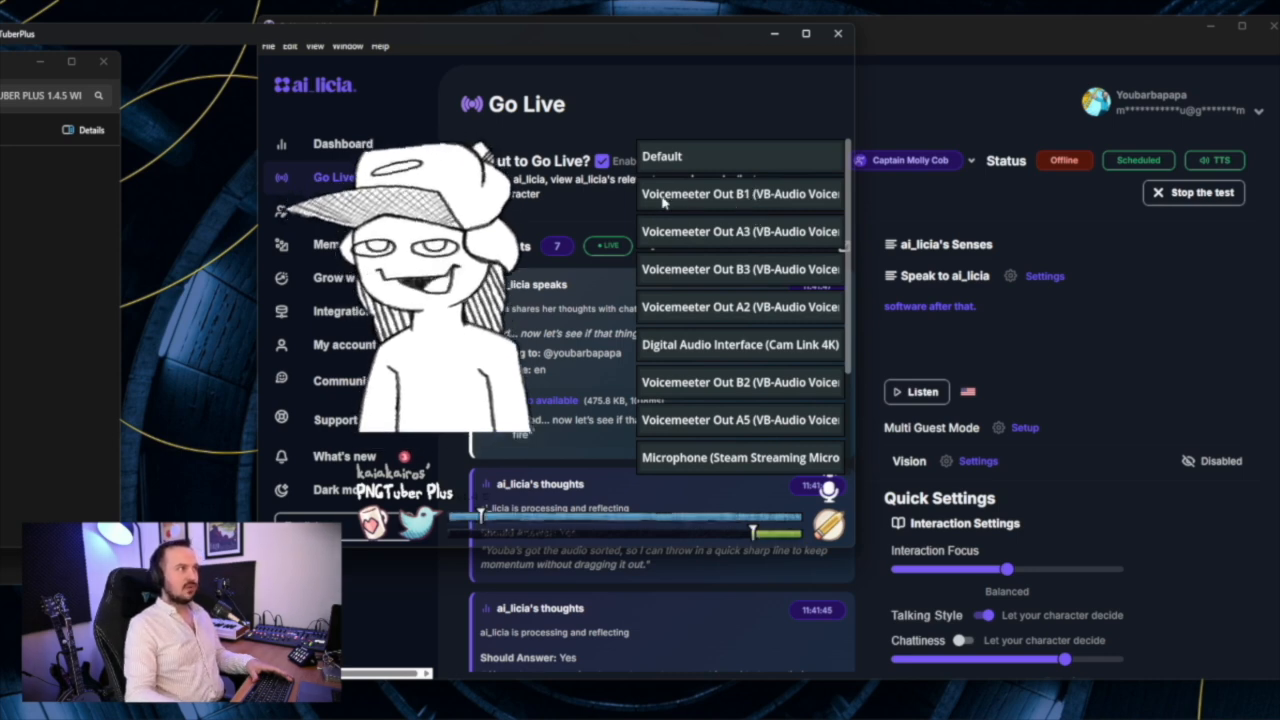
click(751, 196)
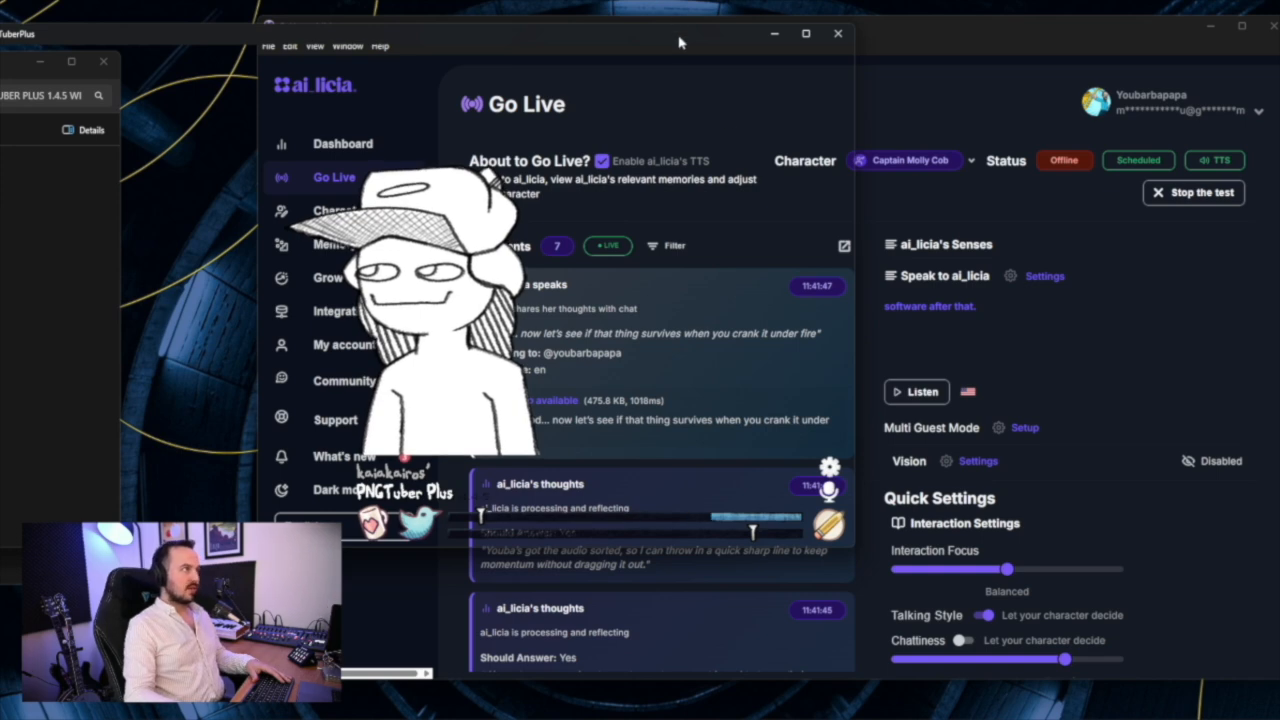
Arrange the PNGTuberPlus and ai_licia windows side by side and replay the latest voice line to test the avatar's reaction
drag(680, 44, 450, 40)
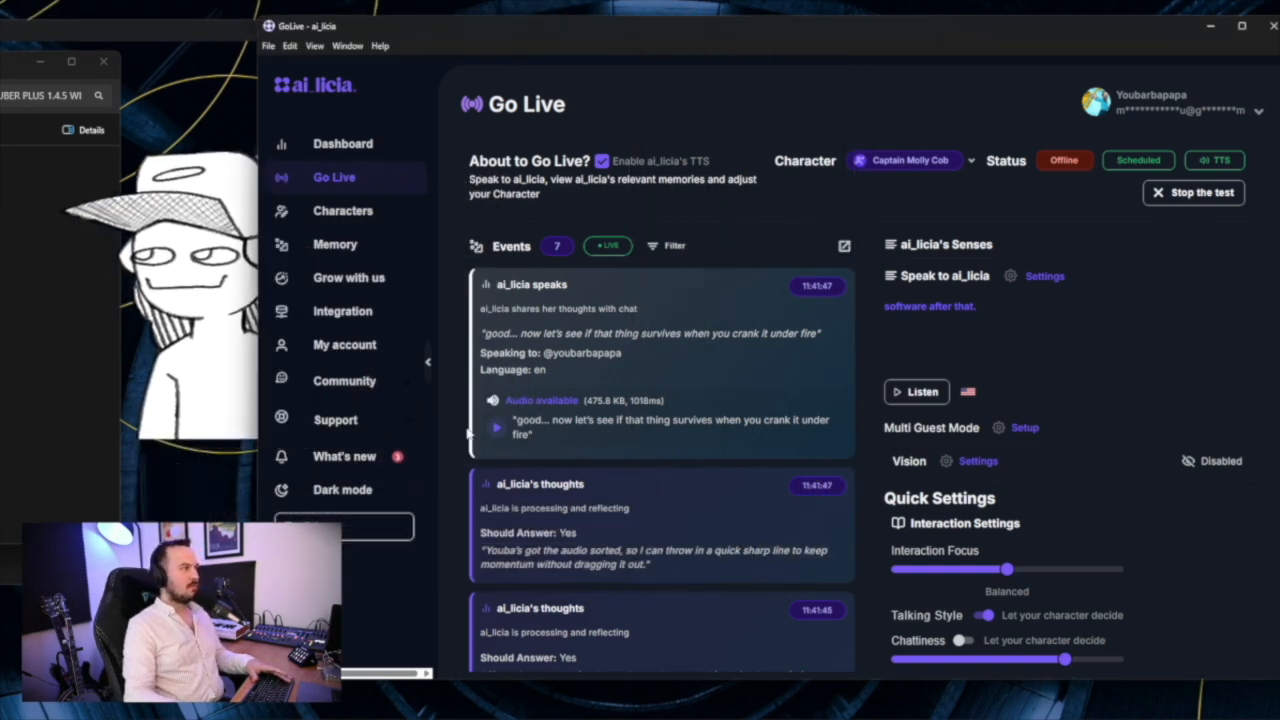
drag(514, 37, 603, 27)
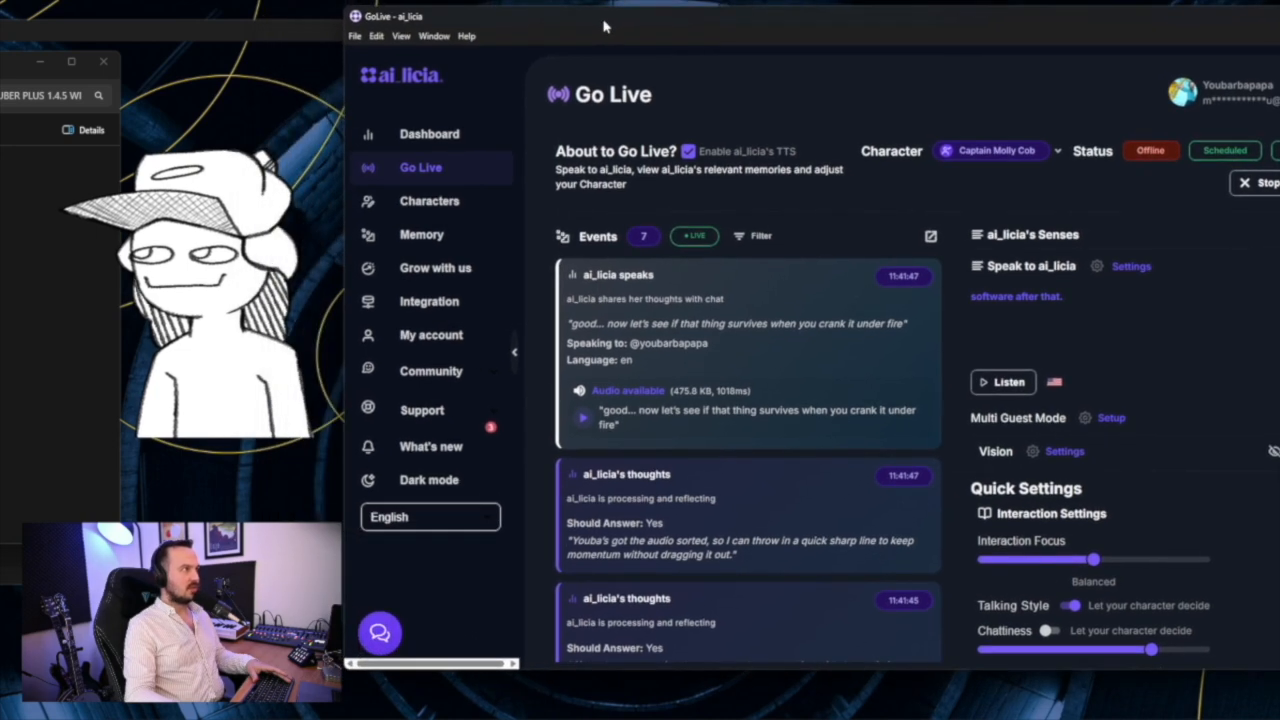
click(581, 418)
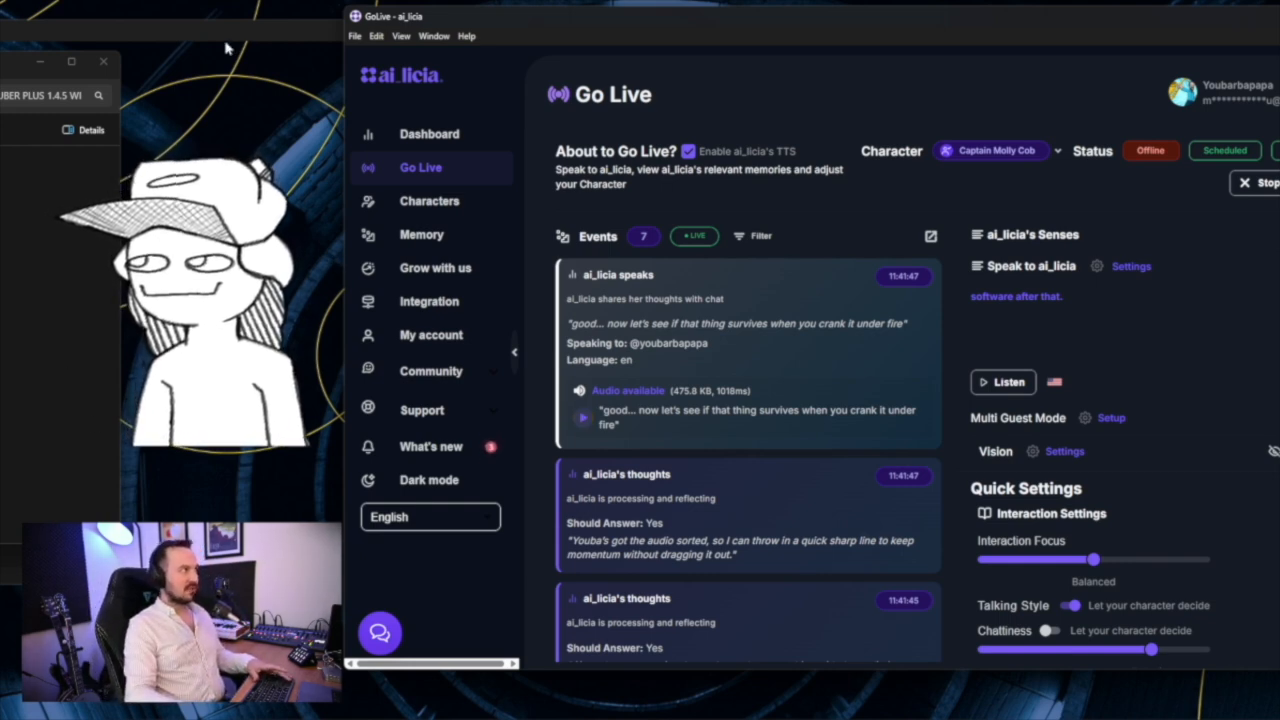
click(276, 43)
drag(276, 43, 451, 43)
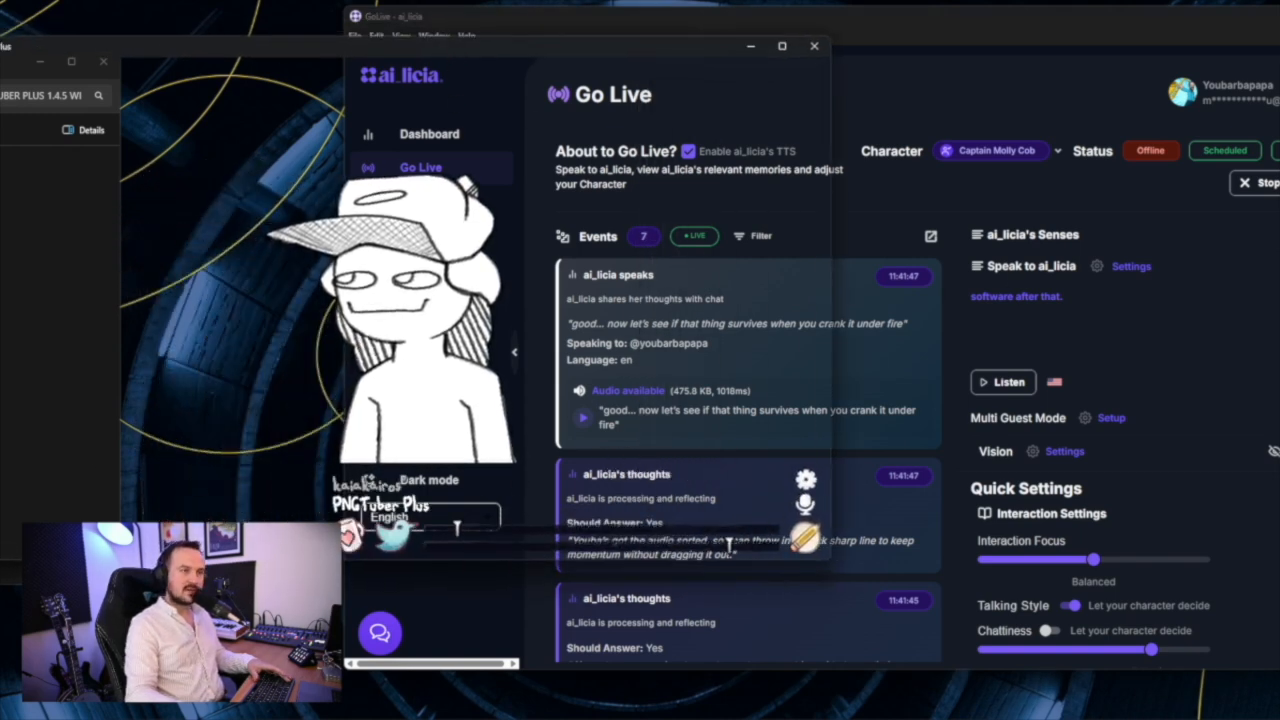
Switch to OBS and add a new Game Capture source named "PNGTuber ai_licia" to the Recording Scene
key(alt+Tab)
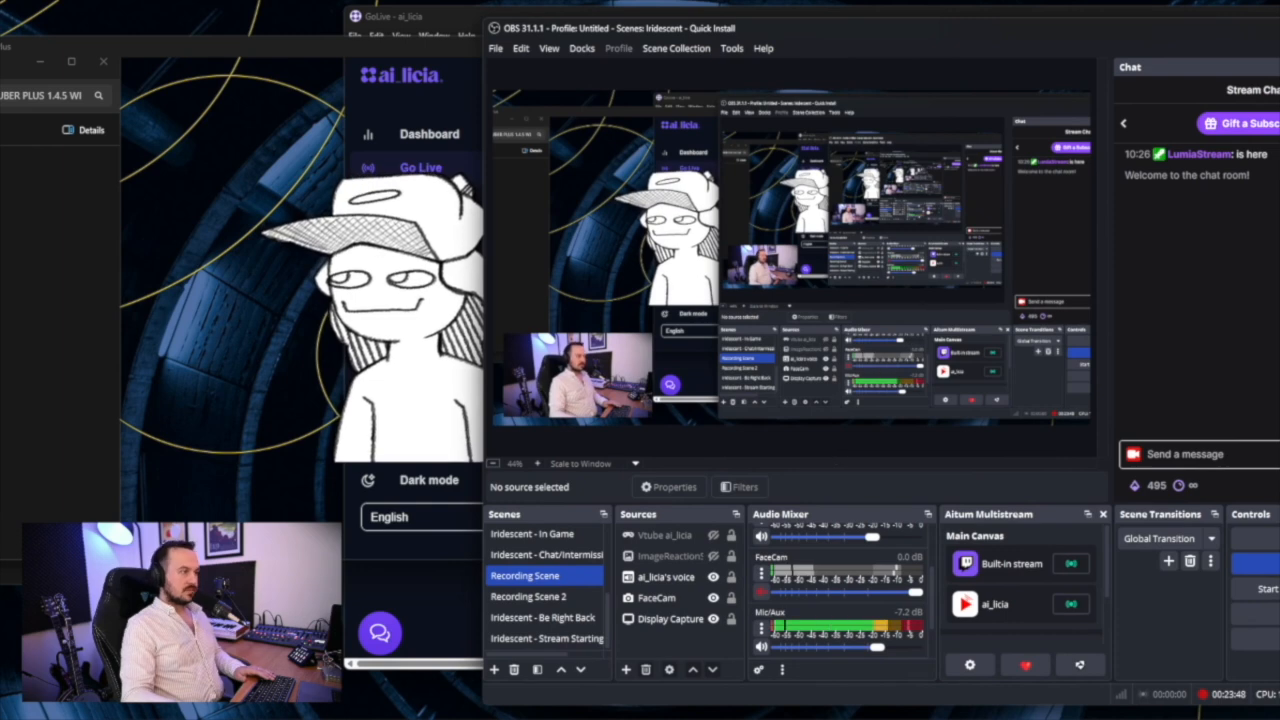
click(625, 669)
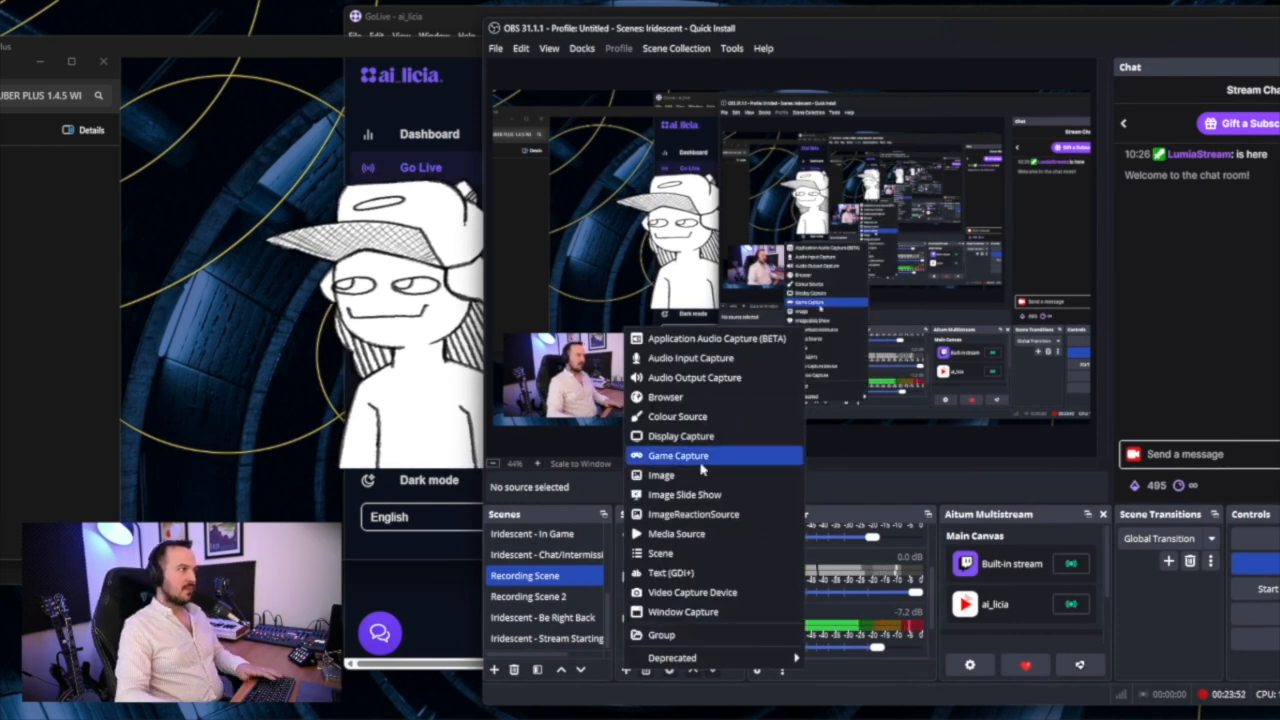
click(701, 457)
text(PN)
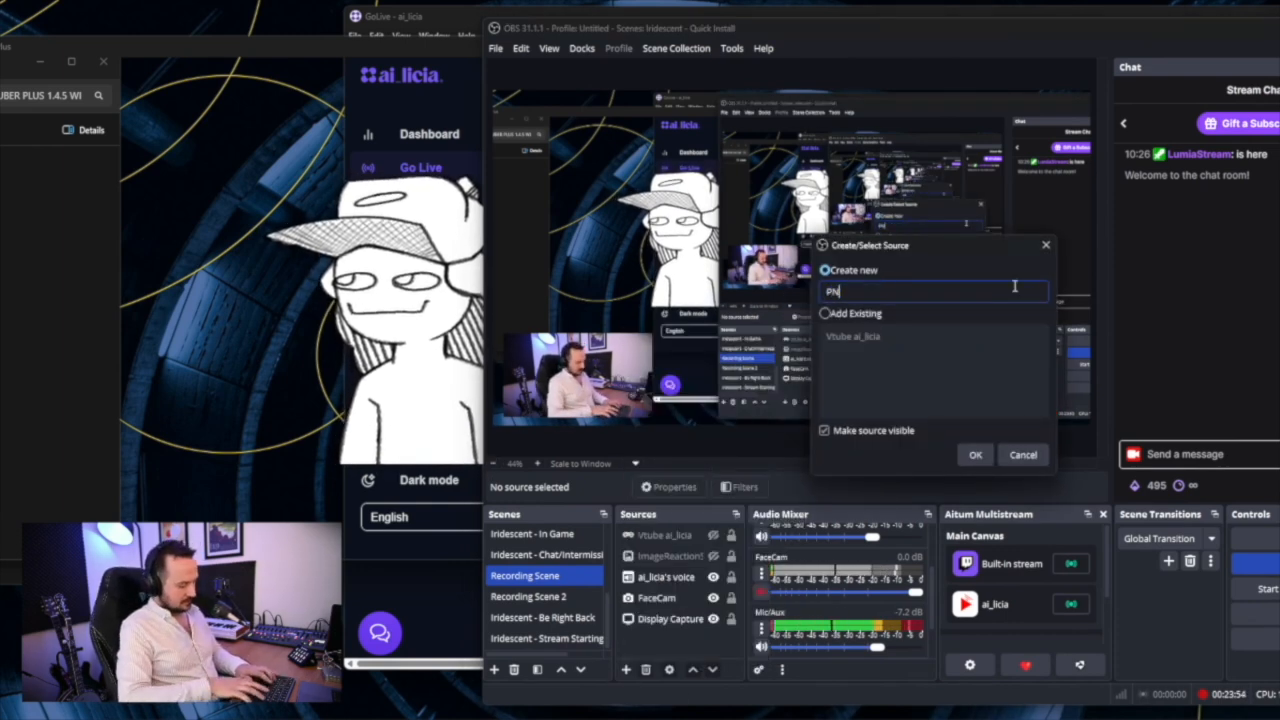
text(GTuber ai)
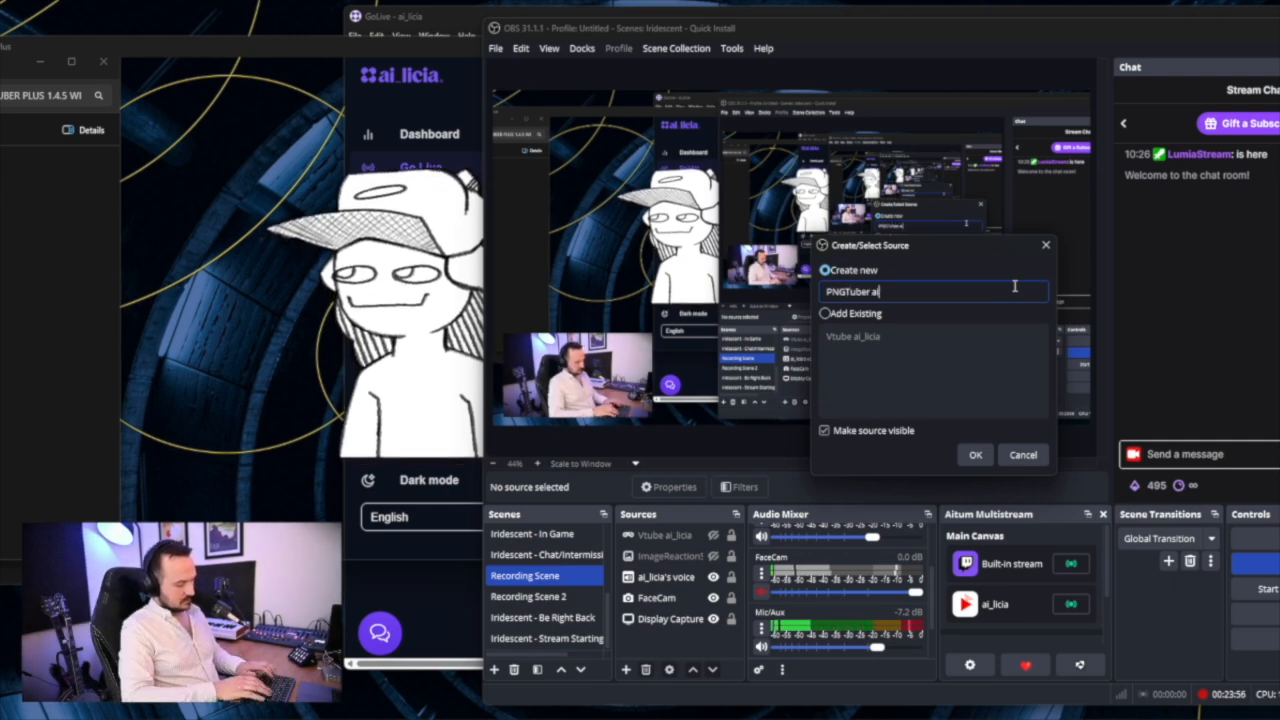
text(_licia)
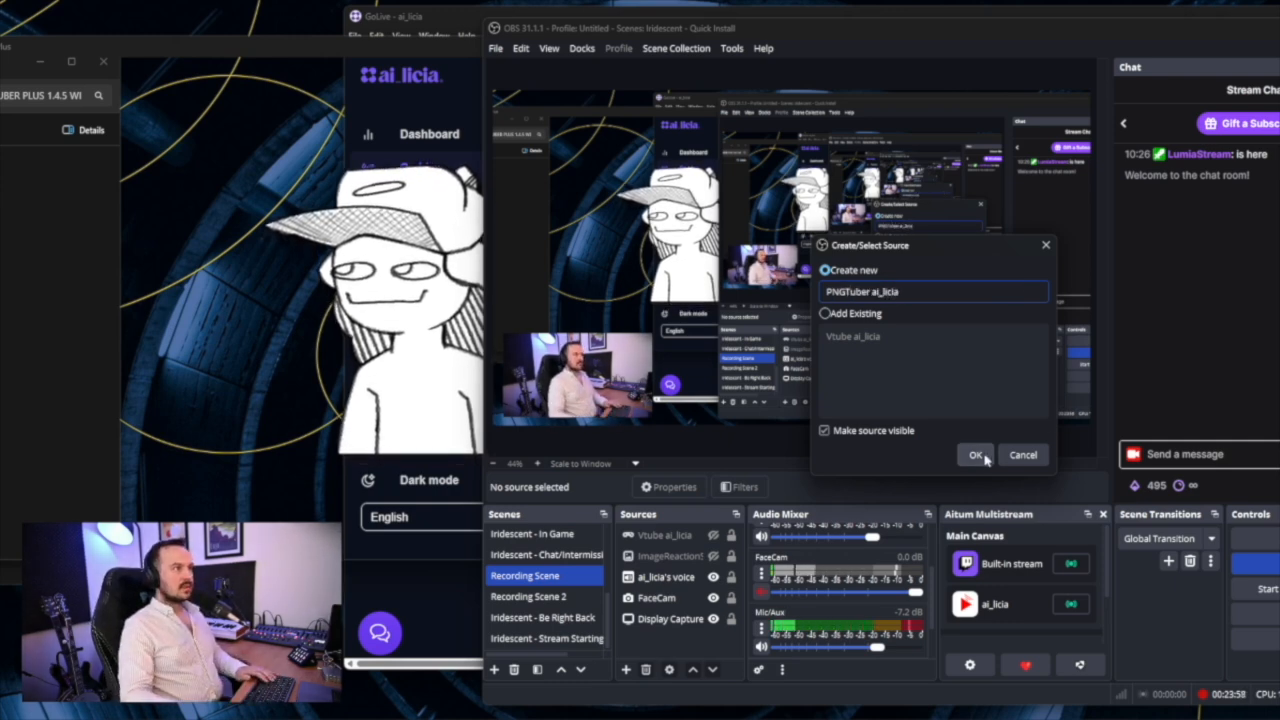
click(976, 456)
Set the game capture mode to Capture specific window and target [PNGTUBER PLUS 1.4.5 WINDOWS.exe]: PNGTuberPlus
click(930, 372)
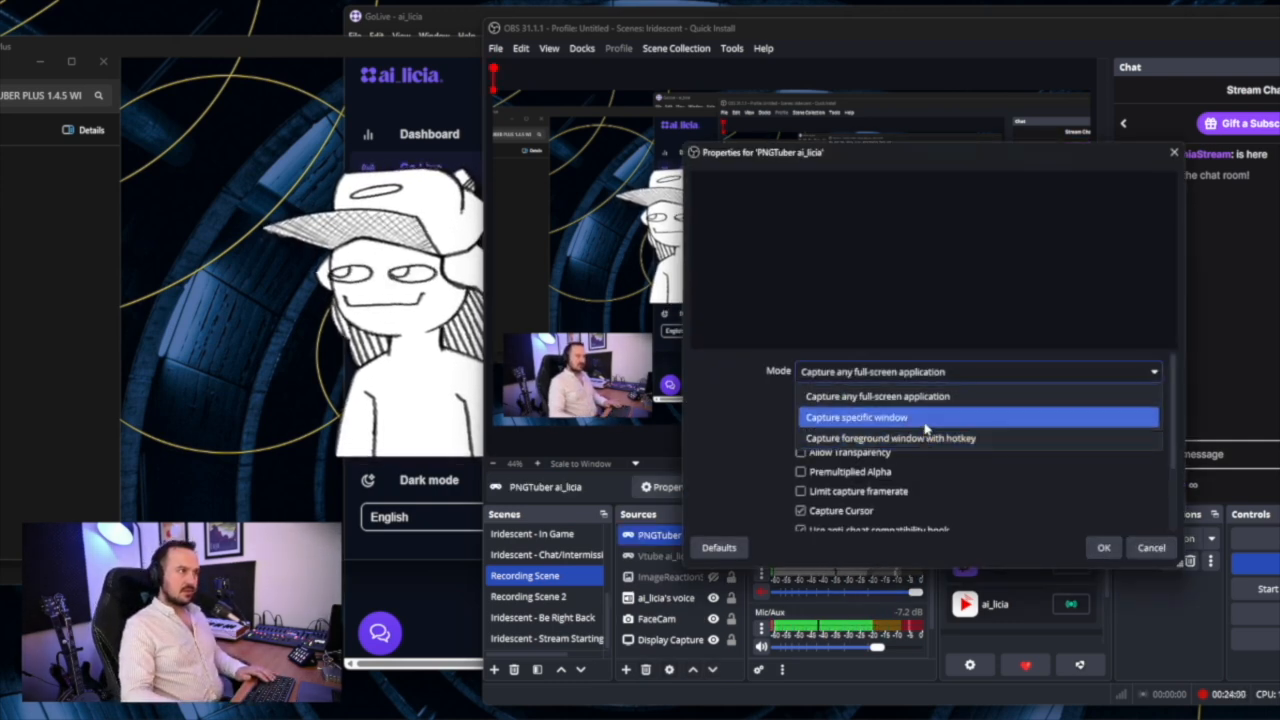
click(924, 418)
click(926, 400)
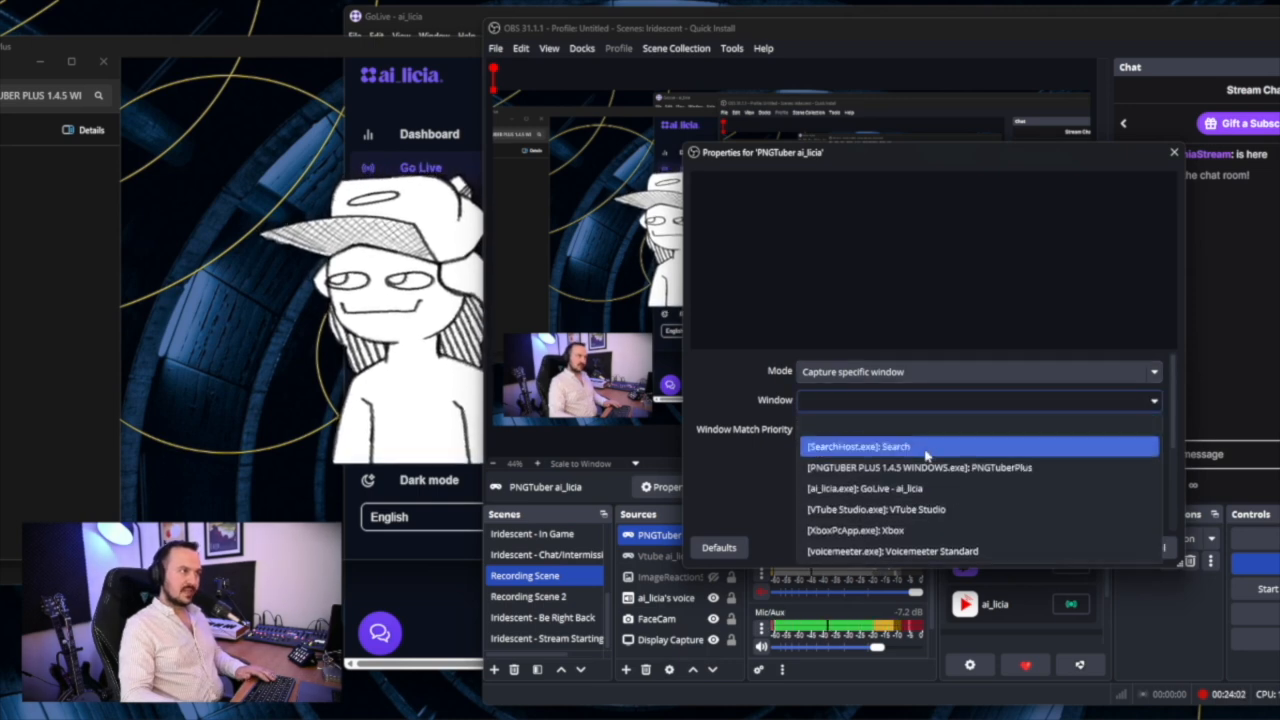
click(928, 467)
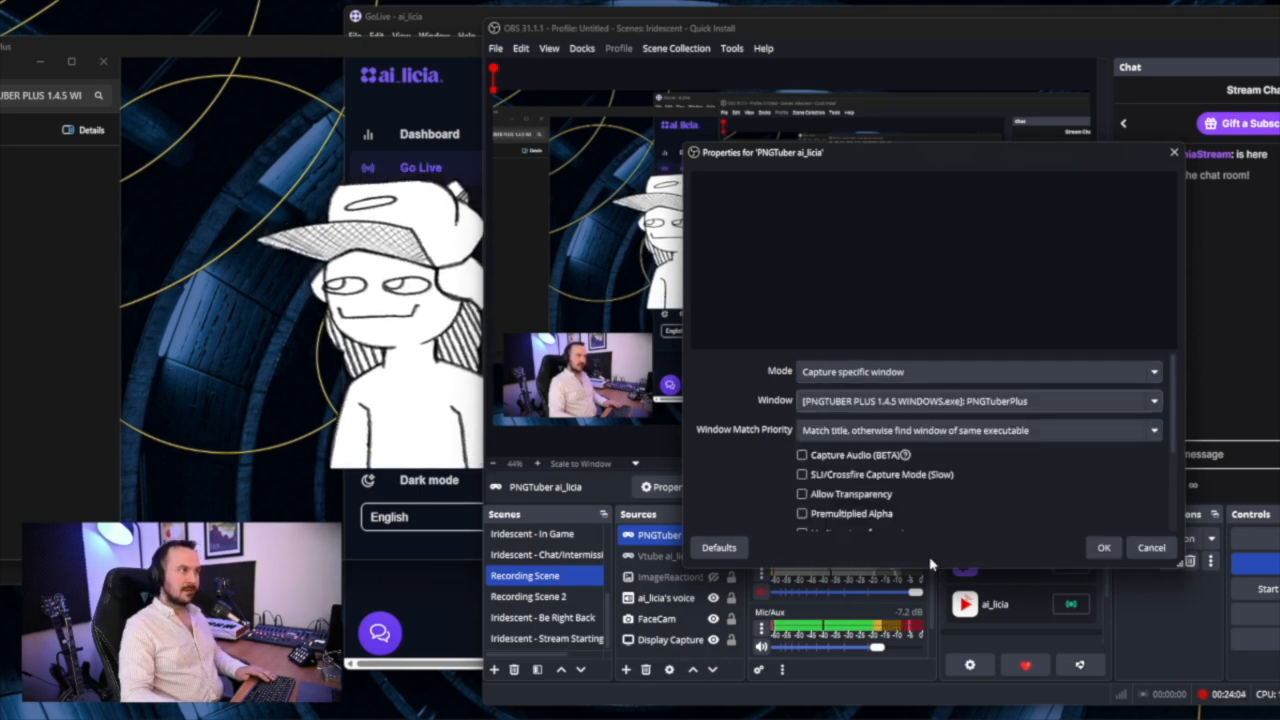
scroll(818, 493, down, 2)
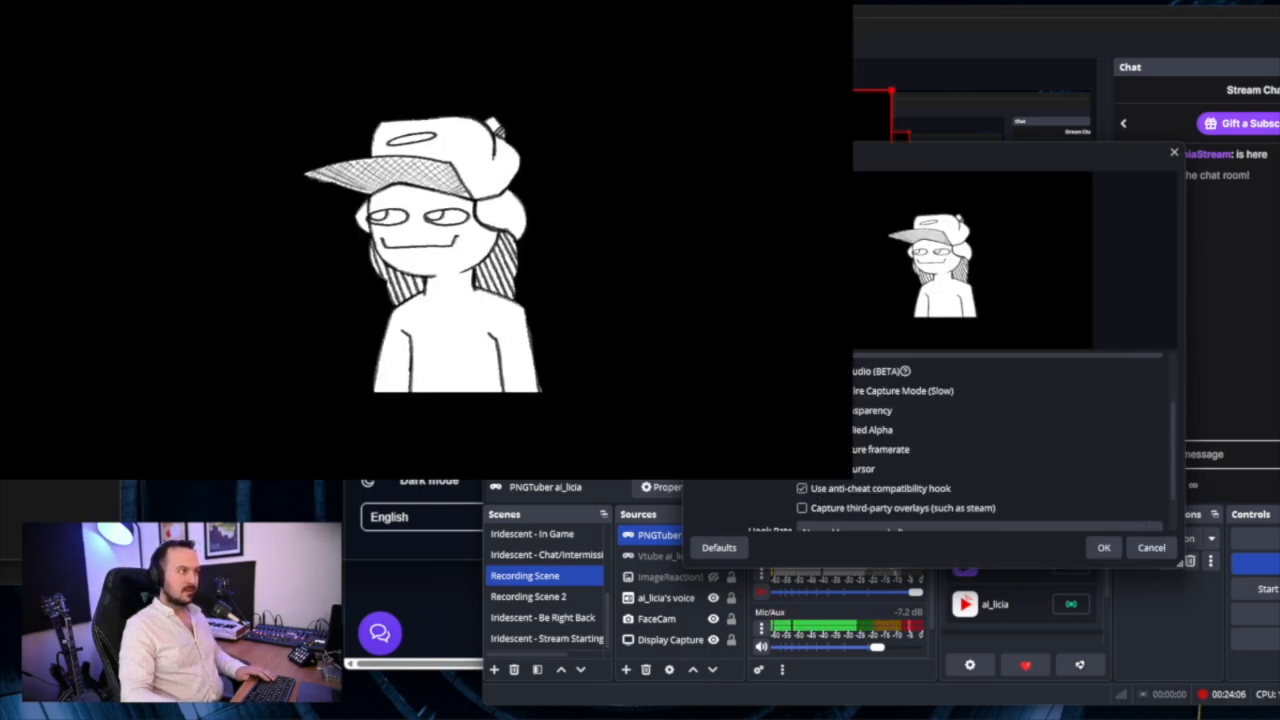